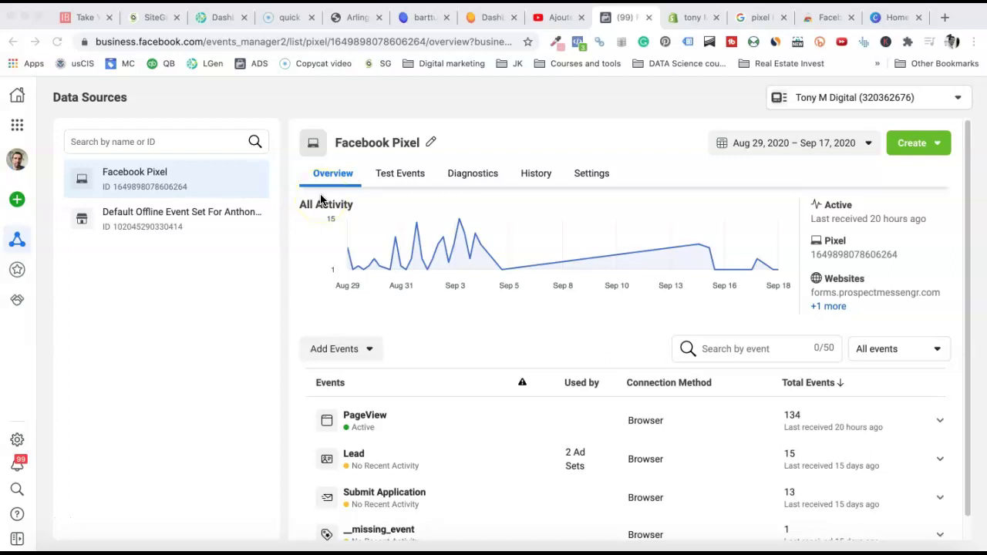
- Switch to the Shopify store preferences and start the Facebook setup from the Facebook Pixel section
{"action": "left_click", "coordinate": [848, 260]}
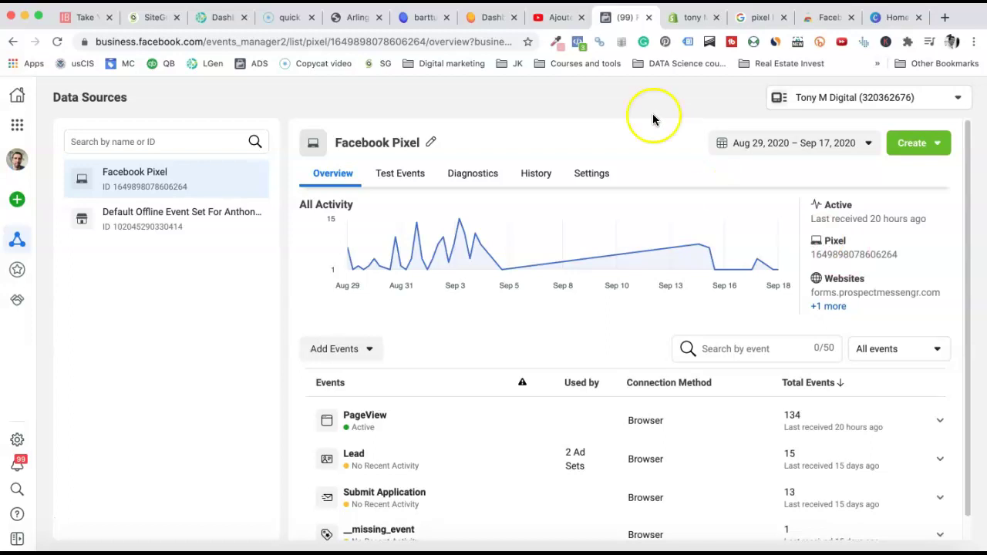
{"action": "left_click", "coordinate": [689, 19]}
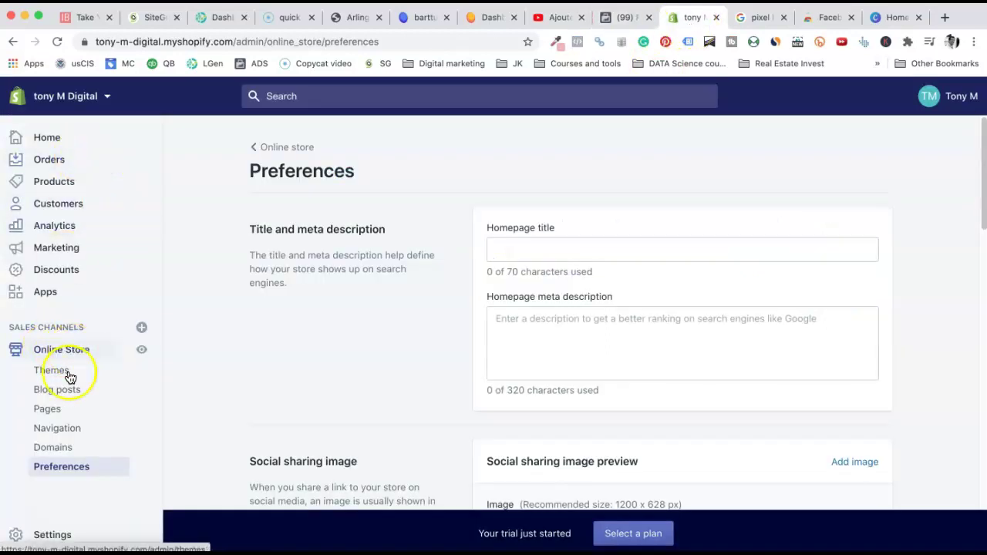
{"action": "scroll", "coordinate": [458, 389], "scroll_direction": "down", "scroll_amount": 3}
{"action": "scroll", "coordinate": [458, 390], "scroll_direction": "down", "scroll_amount": 12}
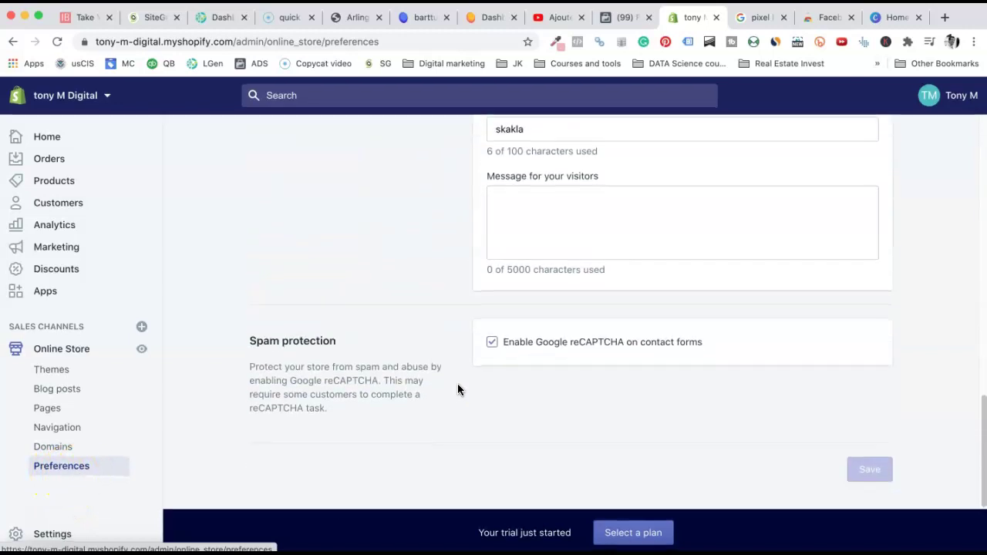
{"action": "scroll", "coordinate": [458, 390], "scroll_direction": "up", "scroll_amount": 5}
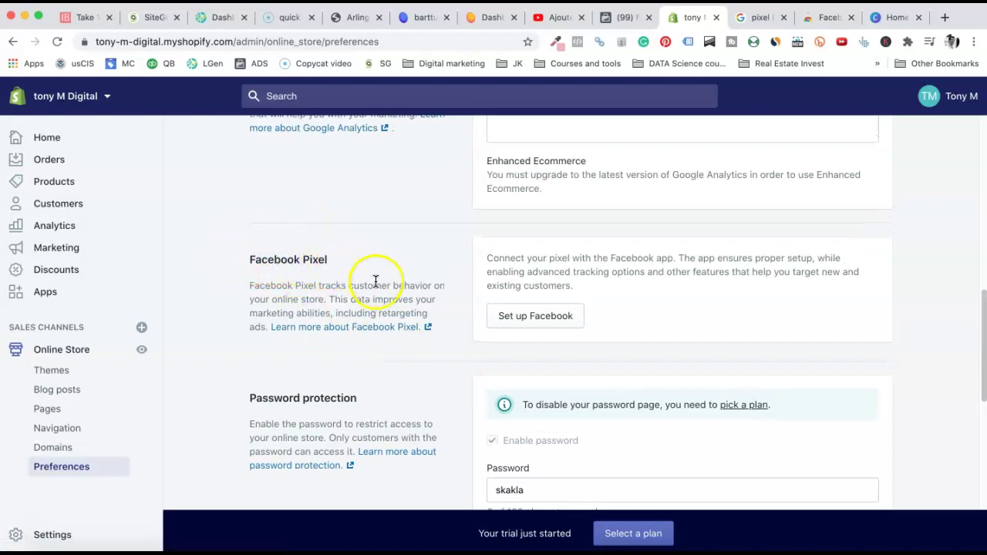
{"action": "left_click", "coordinate": [546, 321]}
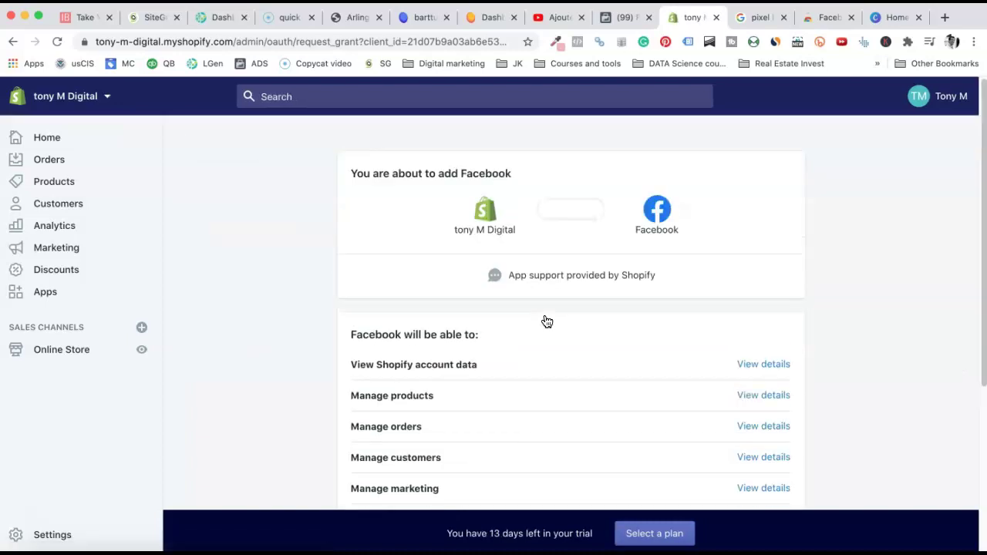
- Check what the store analytics permission includes and add Facebook as a sales channel
{"action": "scroll", "coordinate": [548, 310], "scroll_direction": "down", "scroll_amount": 3}
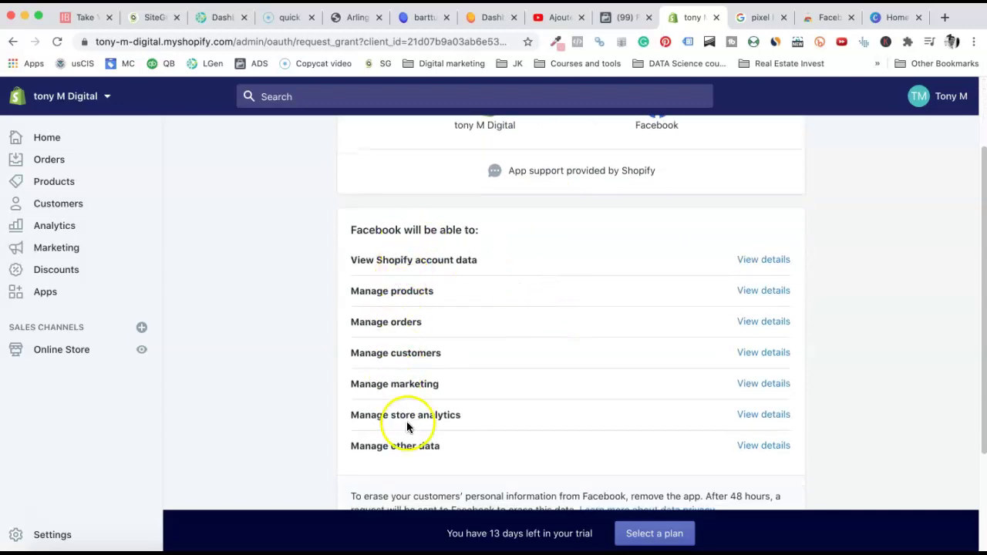
{"action": "scroll", "coordinate": [542, 432], "scroll_direction": "down", "scroll_amount": 2}
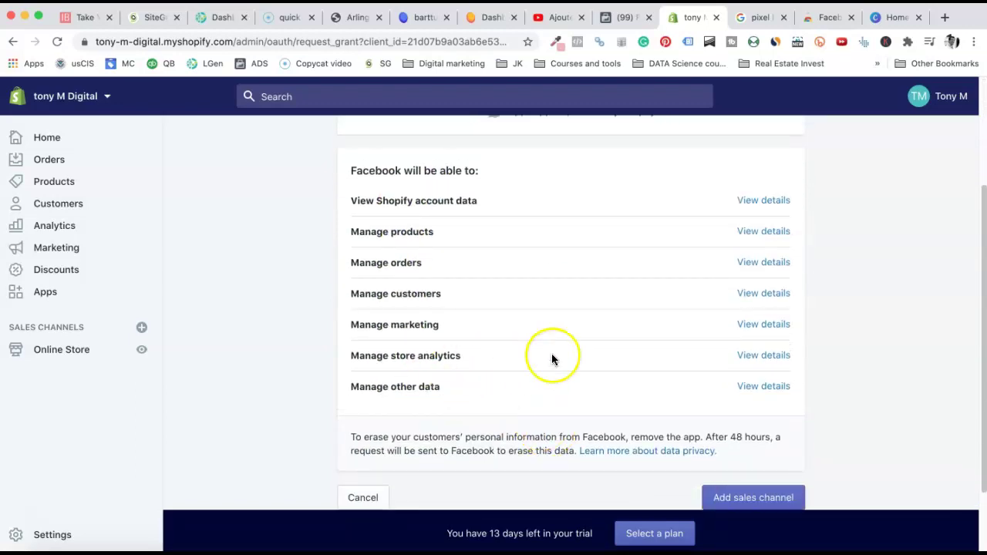
{"action": "left_click", "coordinate": [753, 356]}
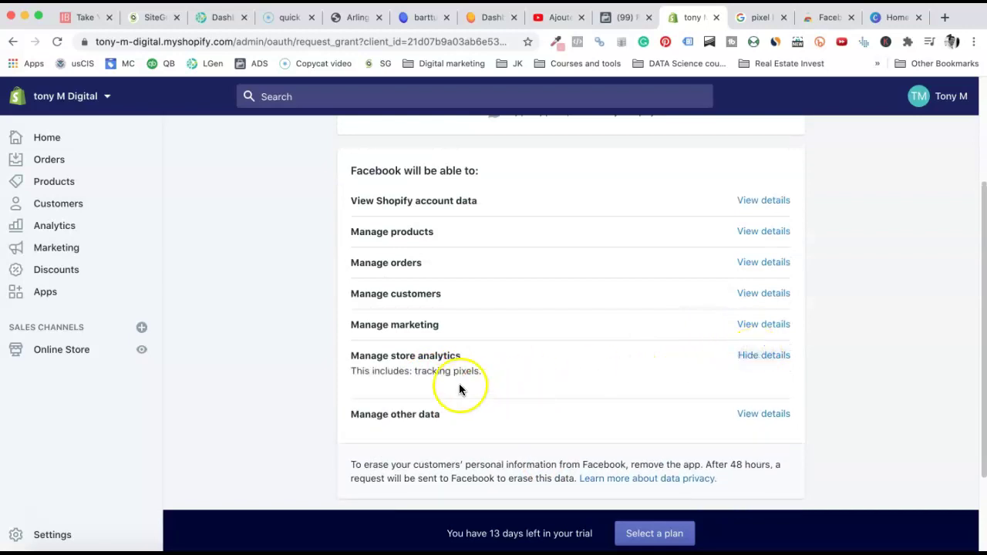
{"action": "scroll", "coordinate": [476, 370], "scroll_direction": "down", "scroll_amount": 3}
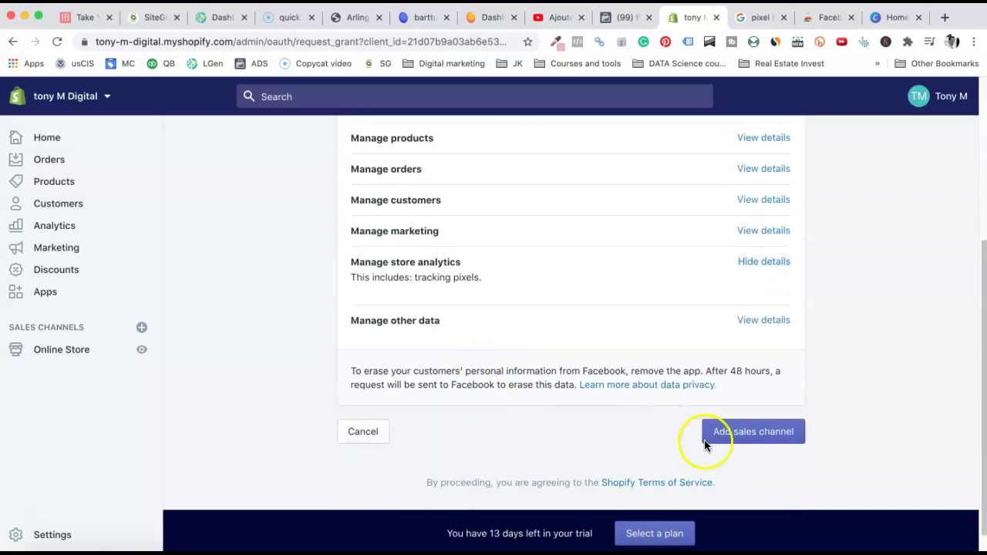
{"action": "left_click", "coordinate": [787, 434]}
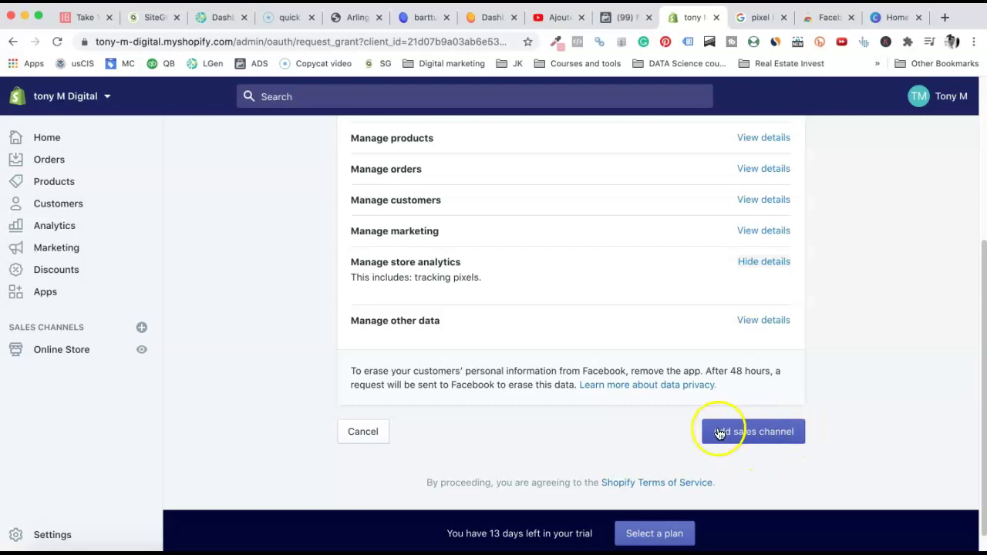
{"action": "left_click", "coordinate": [756, 434]}
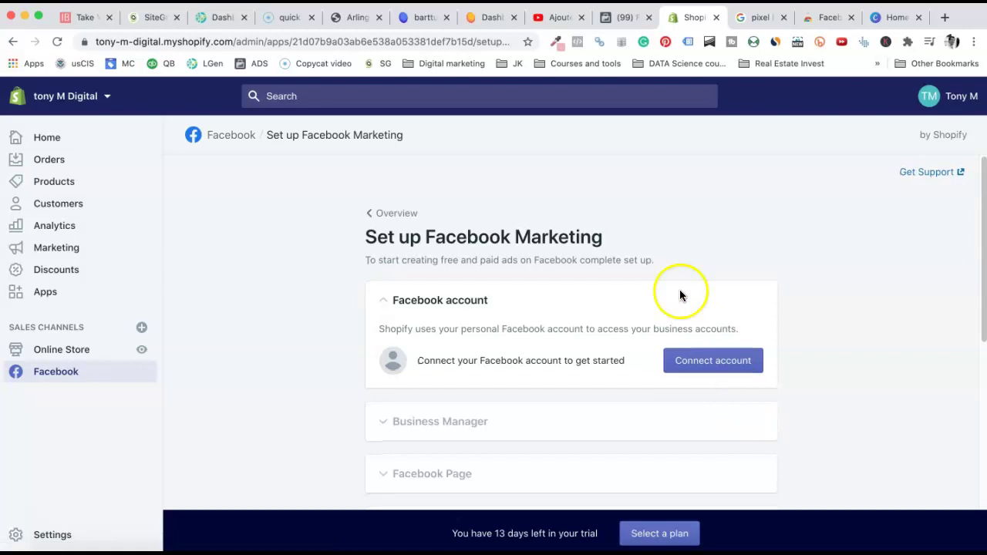
- Connect the Facebook account to the store, submitting the Facebook account password and authorizing Shopify's access
{"action": "scroll", "coordinate": [679, 291], "scroll_direction": "down", "scroll_amount": 2}
{"action": "left_click", "coordinate": [696, 274]}
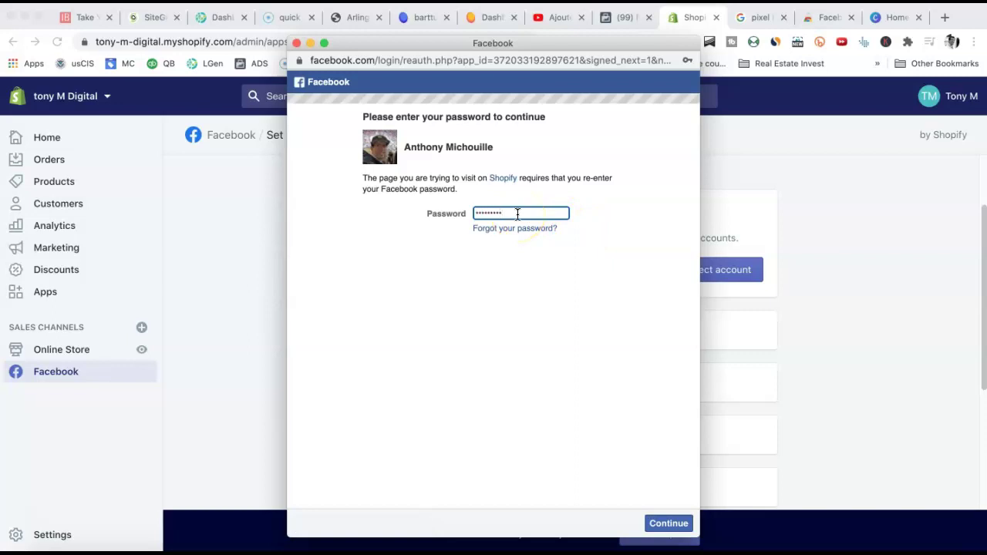
{"action": "key", "text": "Return"}
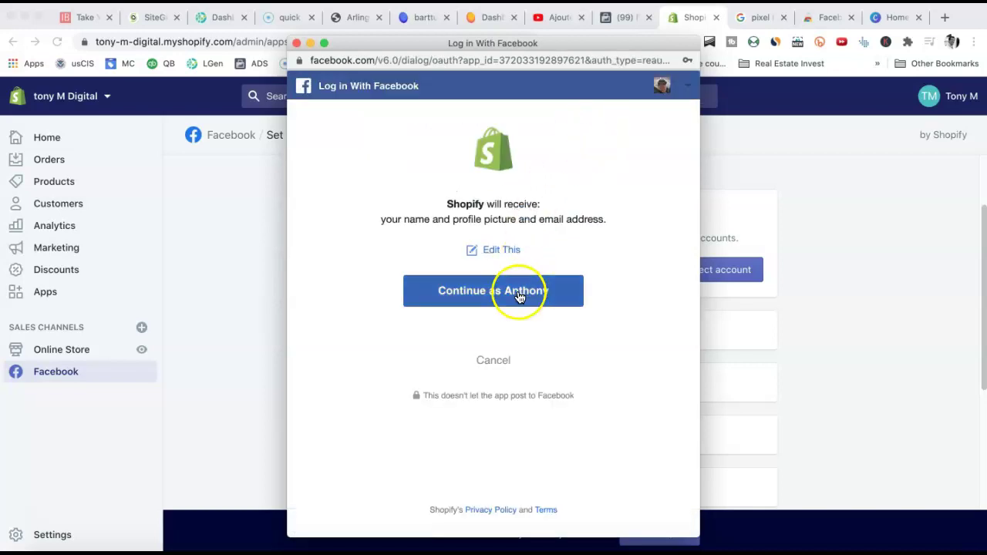
{"action": "left_click", "coordinate": [519, 297]}
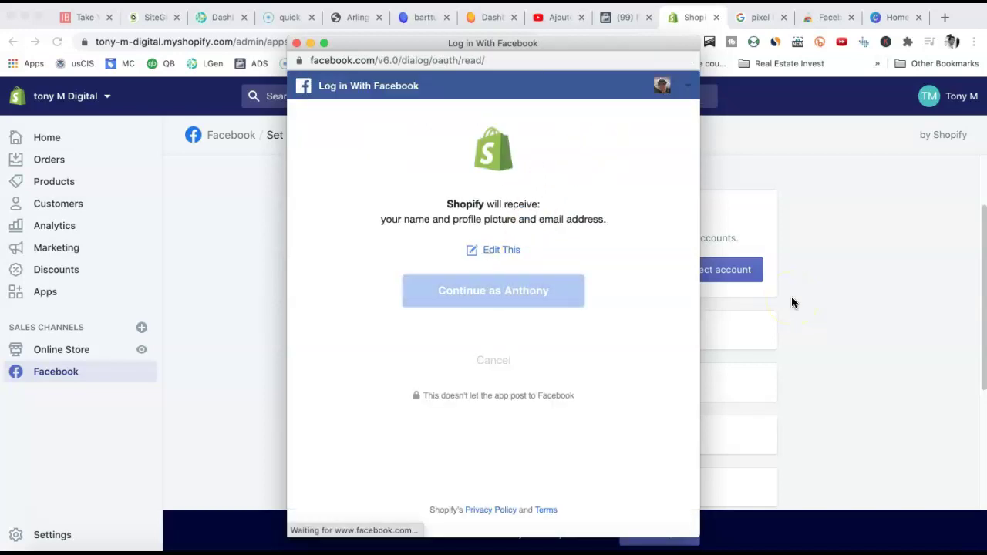
{"action": "left_click", "coordinate": [676, 517]}
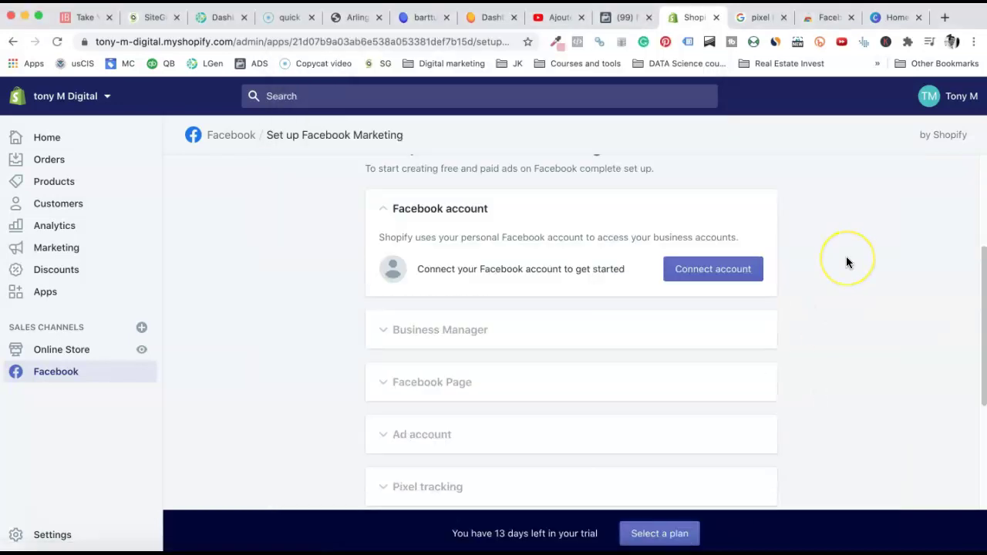
{"action": "scroll", "coordinate": [846, 256], "scroll_direction": "down", "scroll_amount": 3}
{"action": "scroll", "coordinate": [846, 256], "scroll_direction": "up", "scroll_amount": 2}
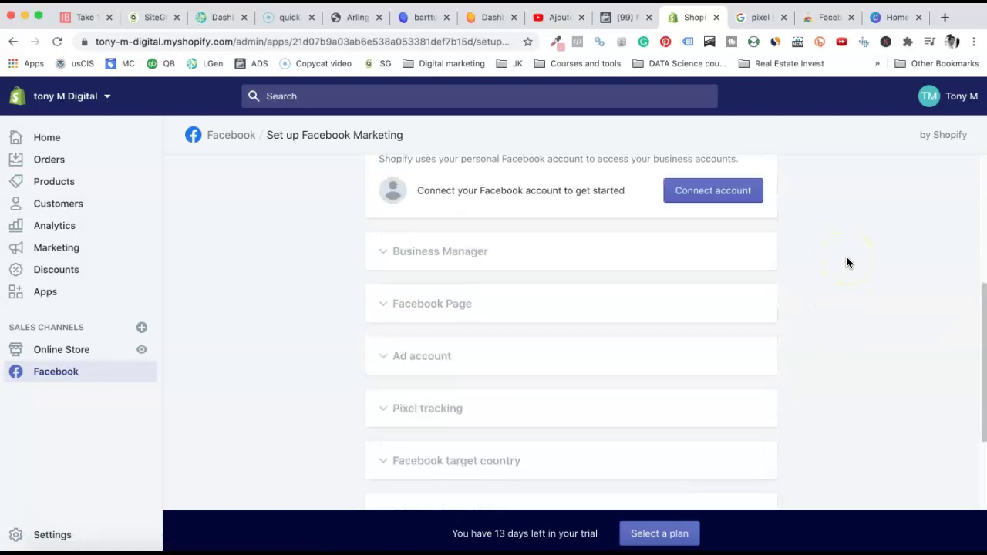
{"action": "left_click", "coordinate": [713, 214]}
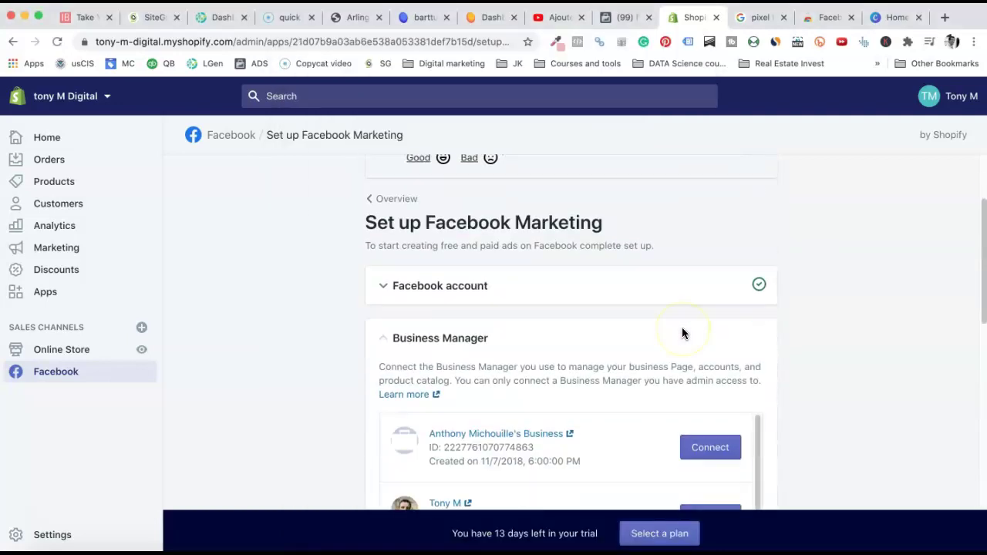
- Connect the Business Manager created on 4/22/2016 and the Tony M Digital Facebook Page
{"action": "scroll", "coordinate": [682, 333], "scroll_direction": "down", "scroll_amount": 3}
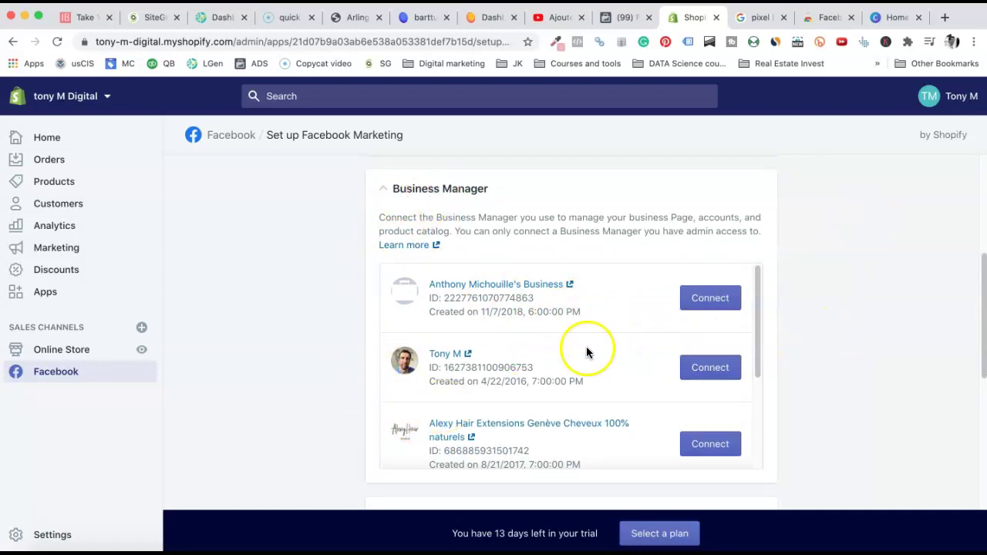
{"action": "left_click", "coordinate": [714, 370]}
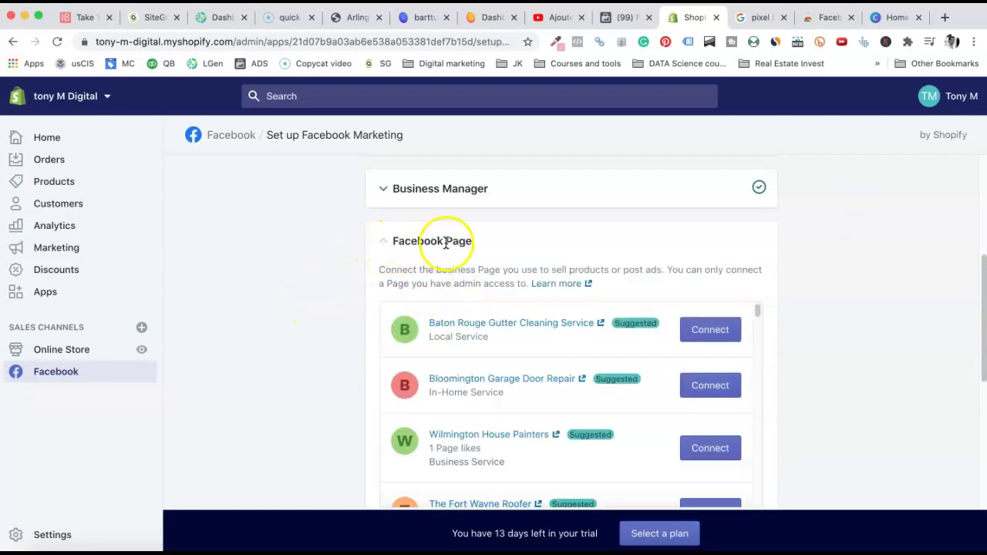
{"action": "scroll", "coordinate": [335, 312], "scroll_direction": "down", "scroll_amount": 2}
{"action": "scroll", "coordinate": [515, 312], "scroll_direction": "down", "scroll_amount": 10}
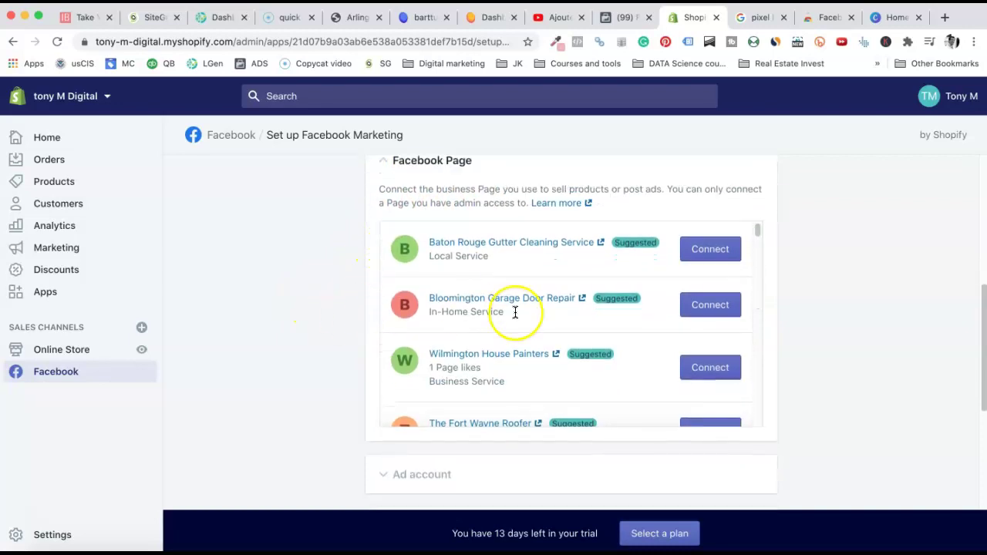
{"action": "scroll", "coordinate": [515, 311], "scroll_direction": "down", "scroll_amount": 10}
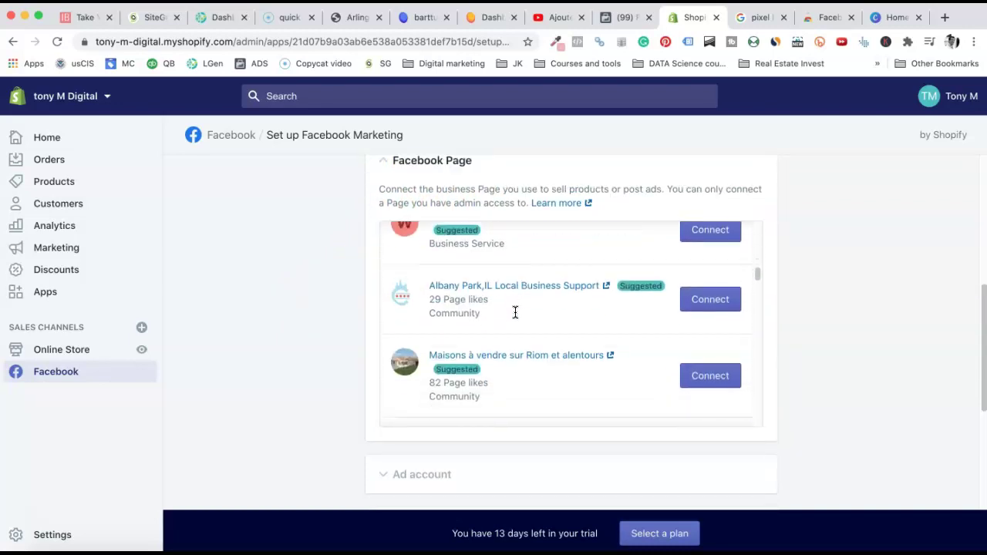
{"action": "scroll", "coordinate": [515, 312], "scroll_direction": "down", "scroll_amount": 5}
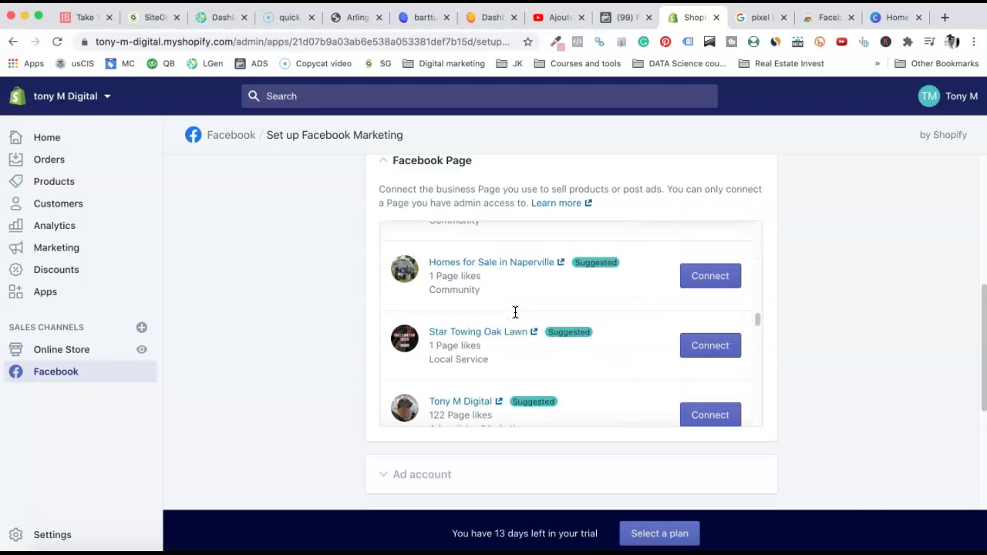
{"action": "left_click", "coordinate": [731, 261]}
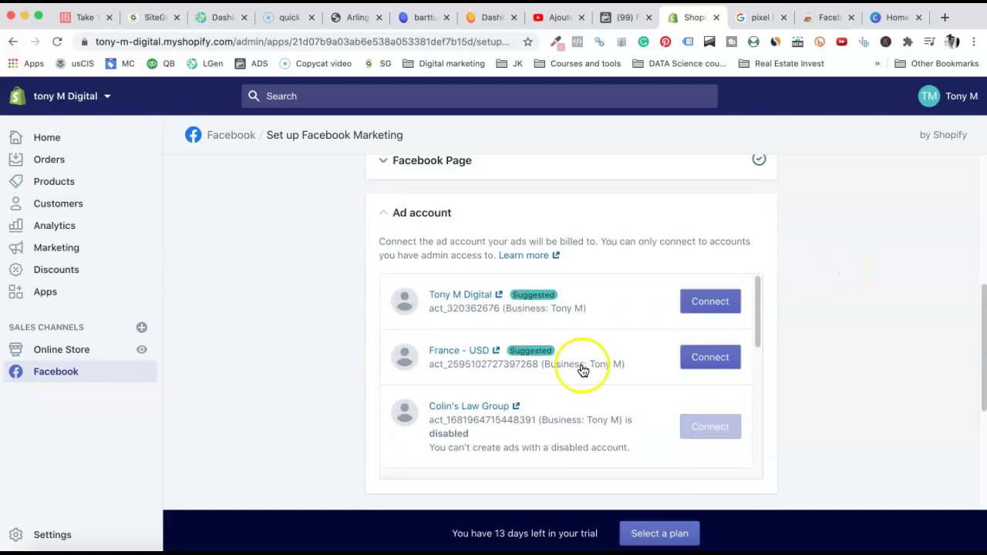
- Look through the available ad accounts and connect the Tony M Digital ad account
{"action": "scroll", "coordinate": [511, 413], "scroll_direction": "down", "scroll_amount": 1}
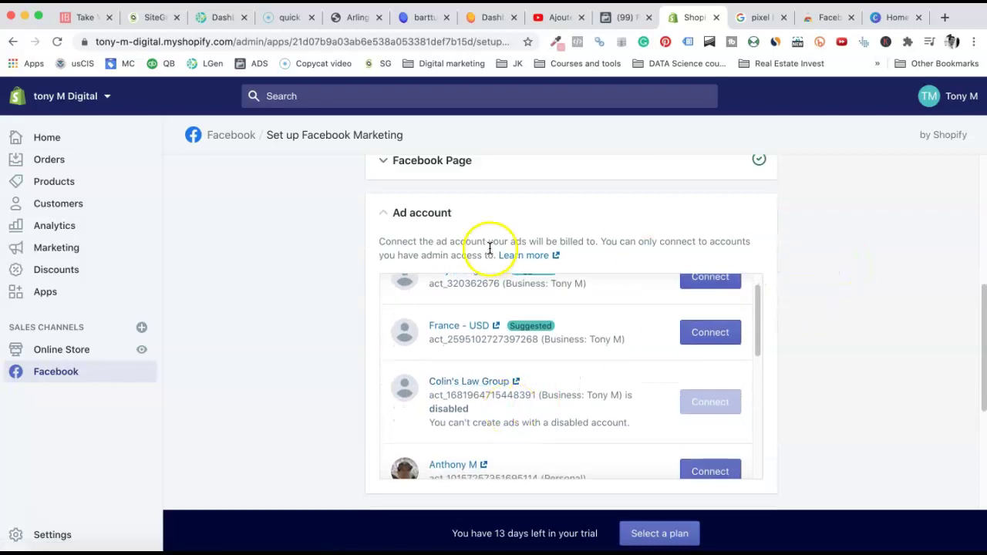
{"action": "scroll", "coordinate": [416, 181], "scroll_direction": "up", "scroll_amount": 1}
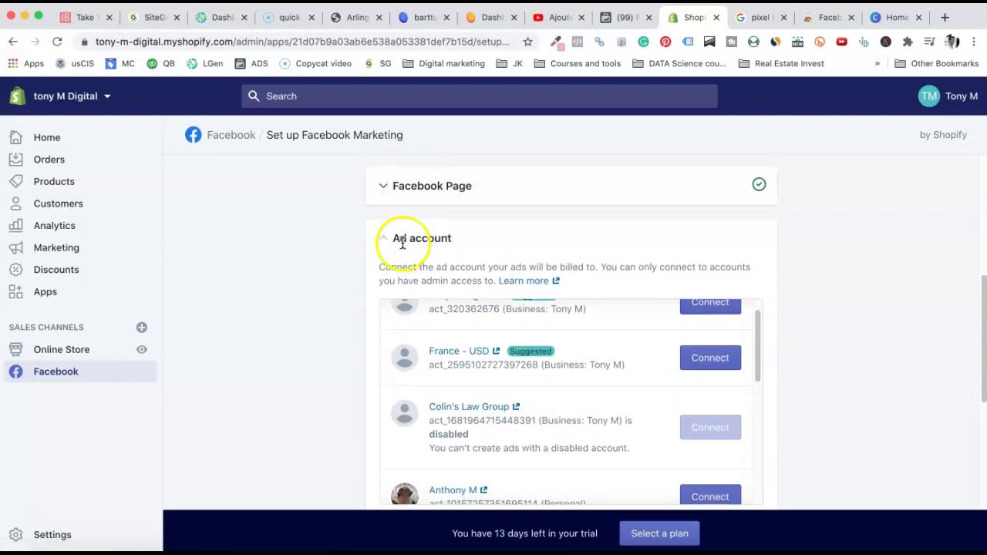
{"action": "scroll", "coordinate": [601, 372], "scroll_direction": "up", "scroll_amount": 1}
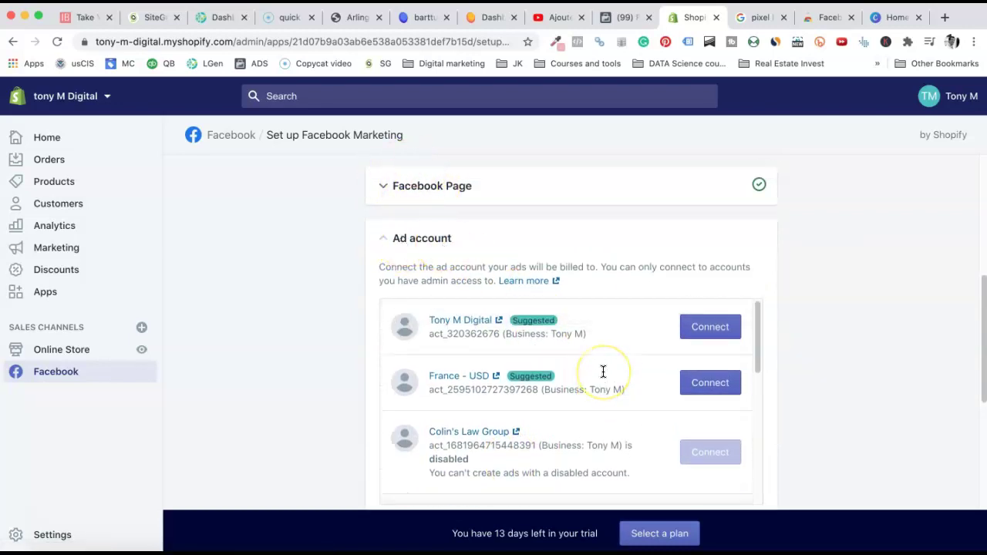
{"action": "left_click", "coordinate": [710, 327]}
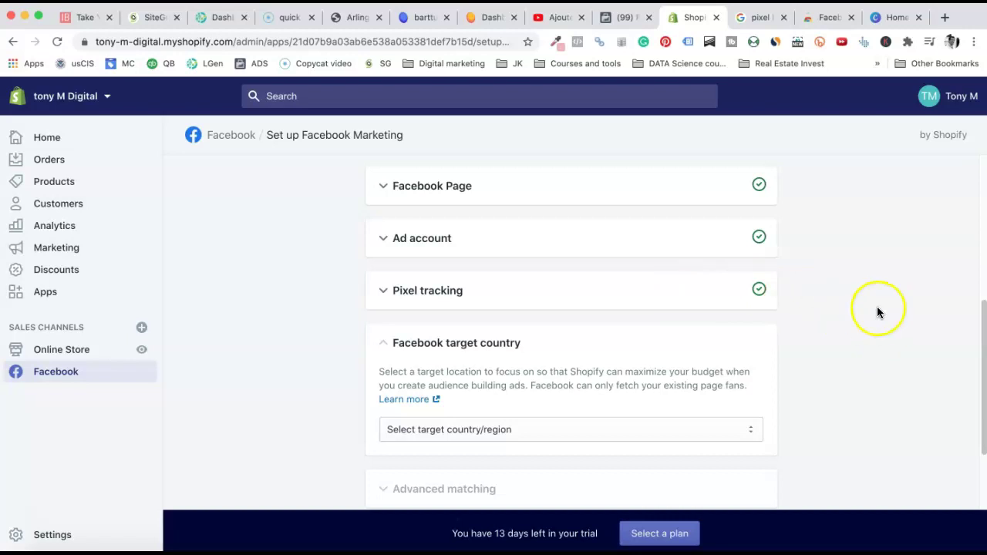
- Choose the Facebook target country from the countries beginning with F
{"action": "scroll", "coordinate": [831, 348], "scroll_direction": "down", "scroll_amount": 3}
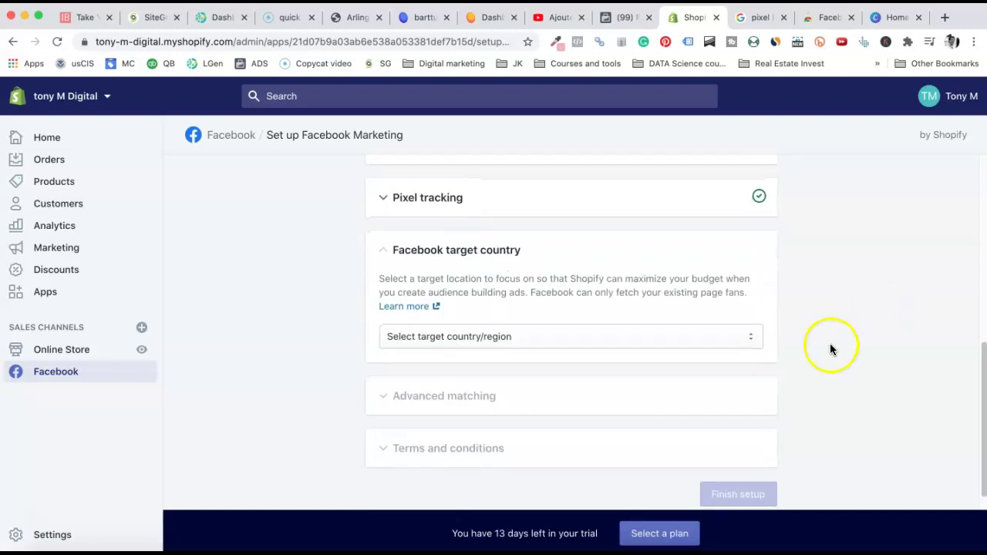
{"action": "left_click", "coordinate": [634, 340]}
{"action": "key", "text": "f"}
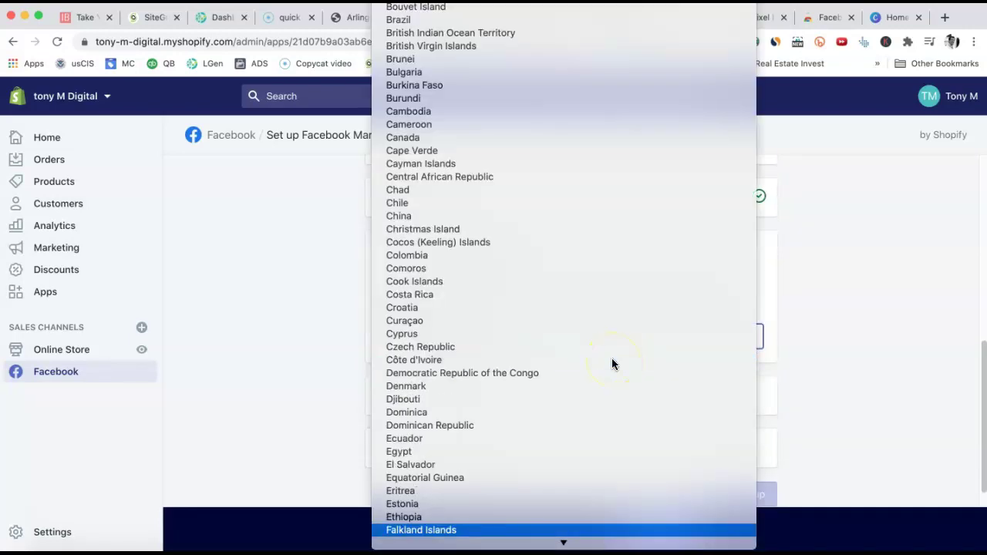
{"action": "key", "text": "i"}
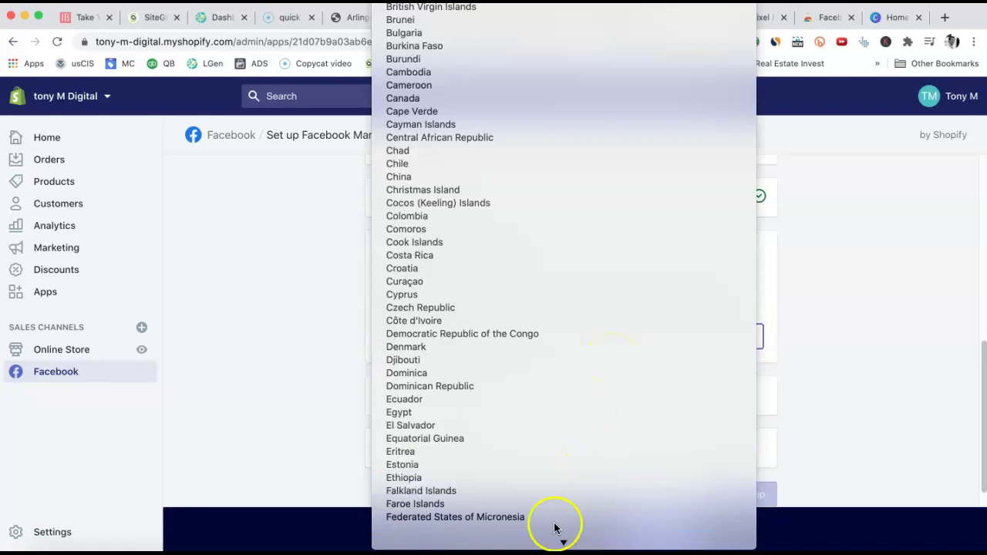
{"action": "scroll", "coordinate": [540, 533], "scroll_direction": "down", "scroll_amount": 5}
{"action": "left_click", "coordinate": [503, 421]}
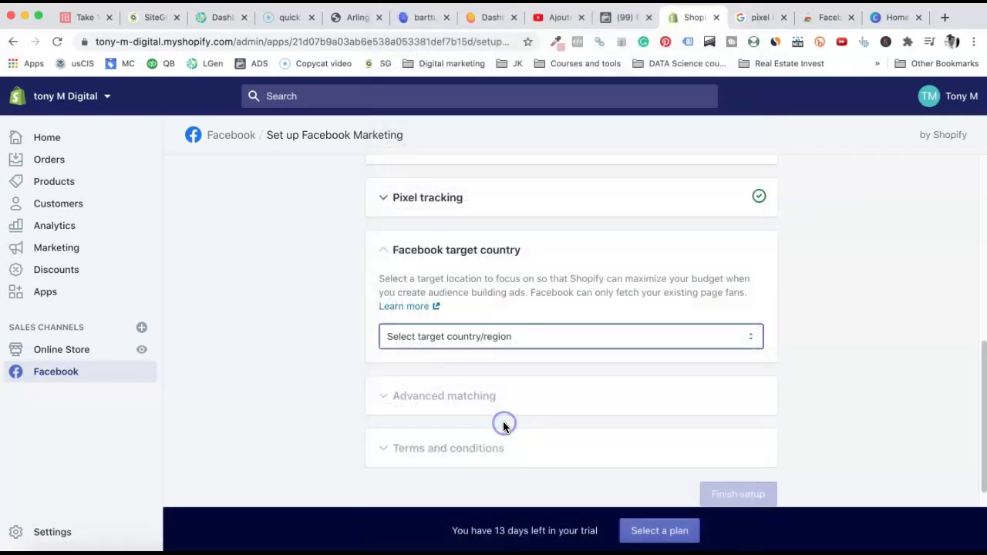
- Complete the remaining setup requirements, finish the Facebook Marketing setup and dismiss its completion message
{"action": "left_click", "coordinate": [733, 414]}
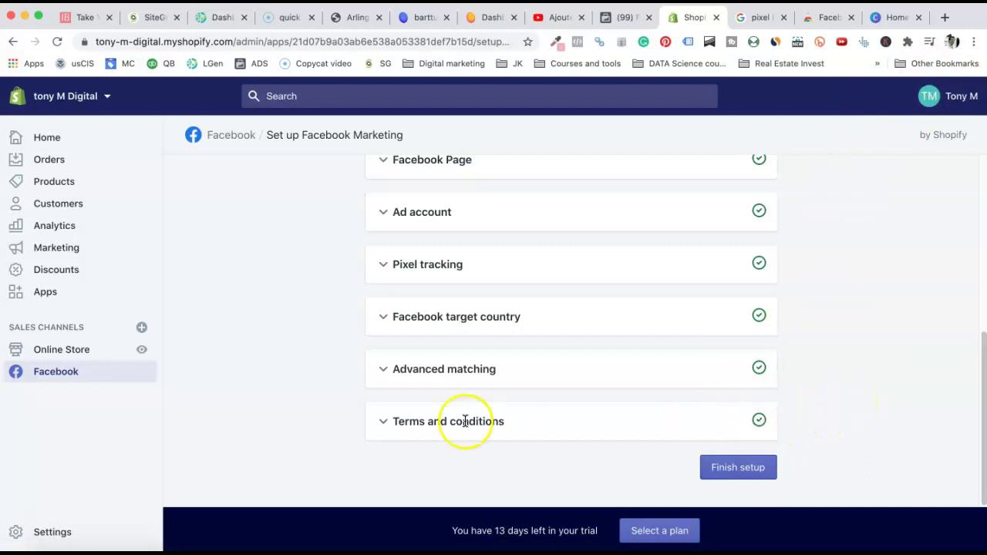
{"action": "left_click", "coordinate": [739, 469]}
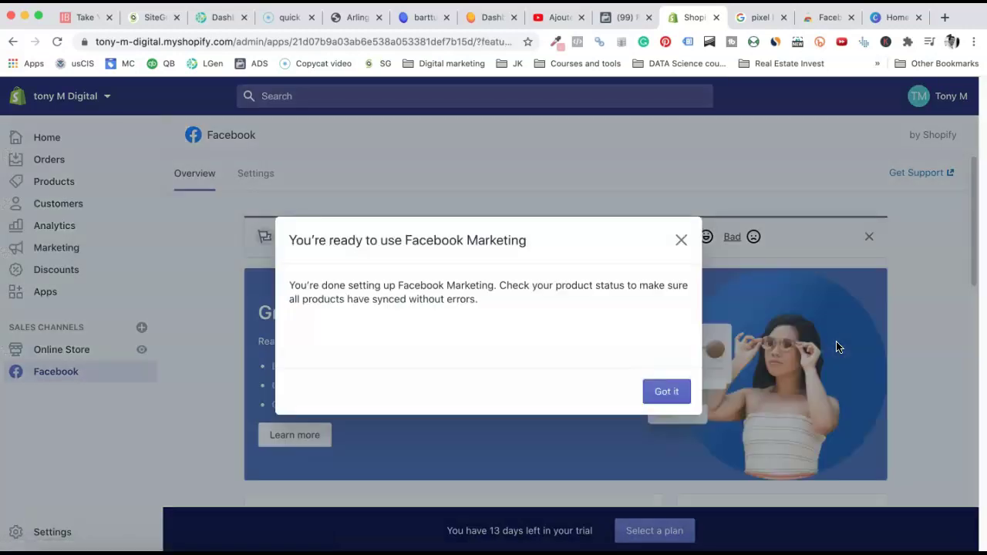
{"action": "left_click", "coordinate": [666, 394]}
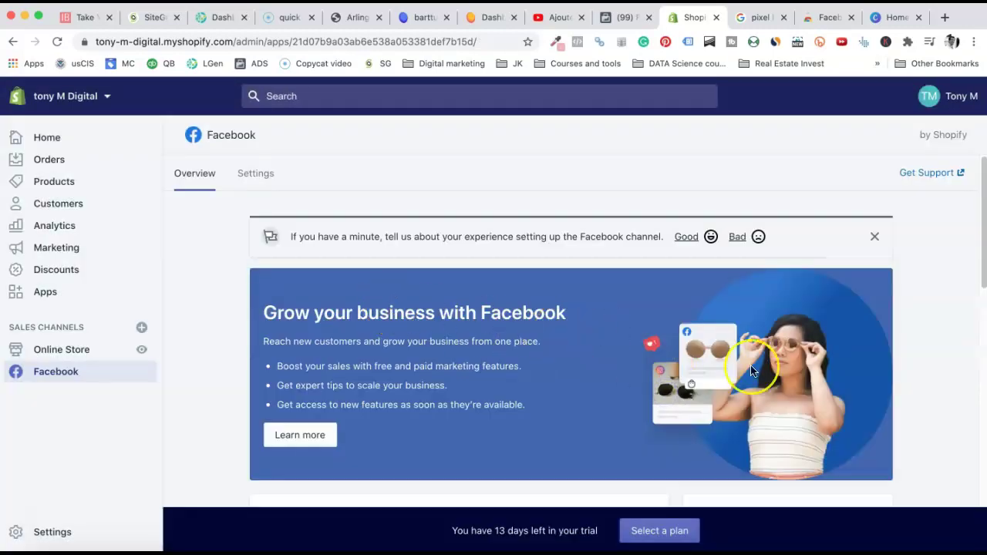
- Review the Facebook channel overview for the Facebook Marketing status, product sync status and available selling options
{"action": "scroll", "coordinate": [751, 369], "scroll_direction": "down", "scroll_amount": 5}
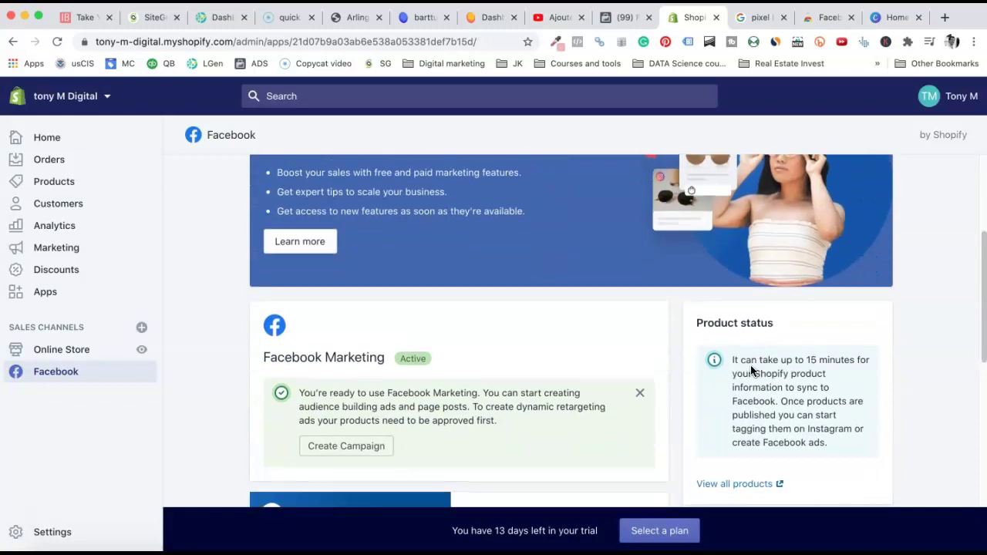
{"action": "scroll", "coordinate": [752, 370], "scroll_direction": "down", "scroll_amount": 4}
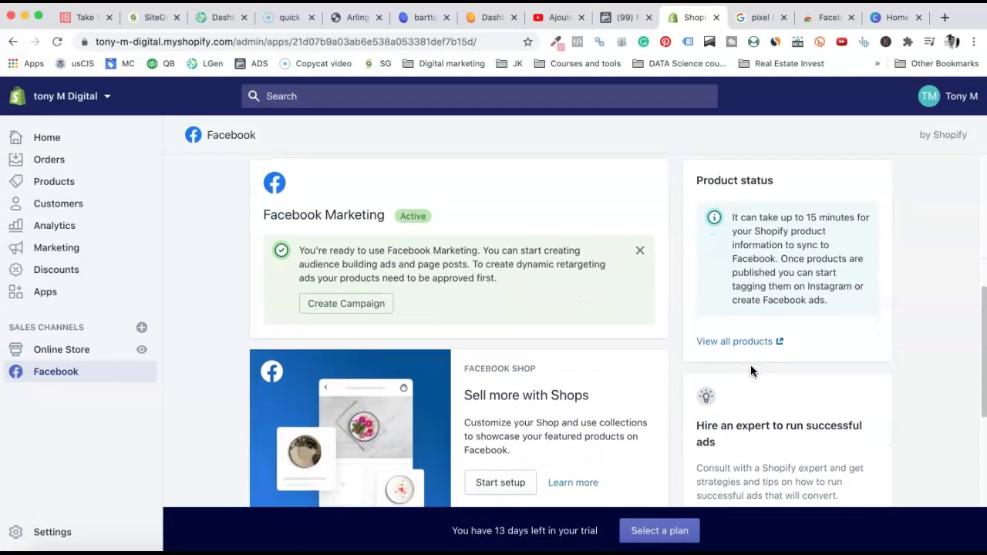
{"action": "scroll", "coordinate": [752, 371], "scroll_direction": "down", "scroll_amount": 2}
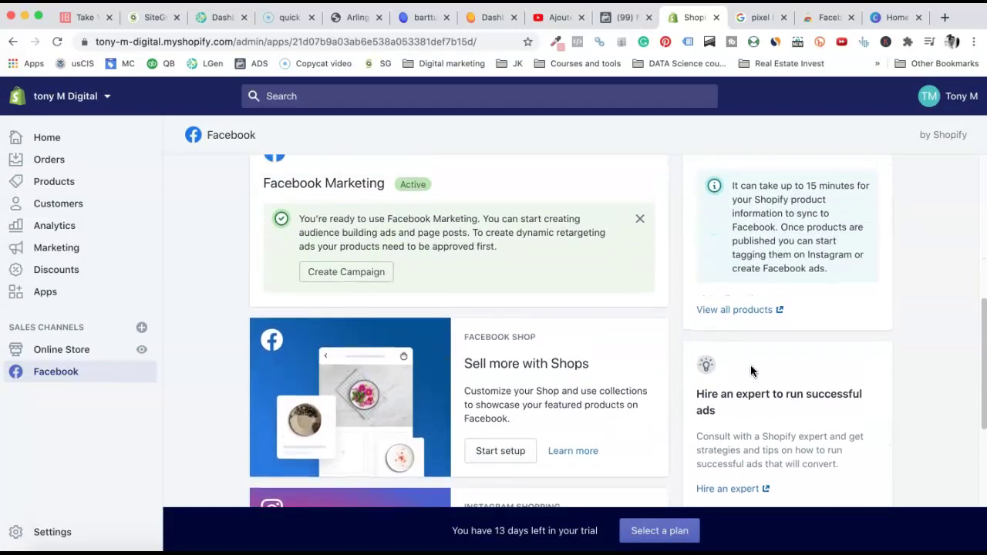
{"action": "scroll", "coordinate": [751, 371], "scroll_direction": "up", "scroll_amount": 1}
{"action": "scroll", "coordinate": [751, 372], "scroll_direction": "down", "scroll_amount": 1}
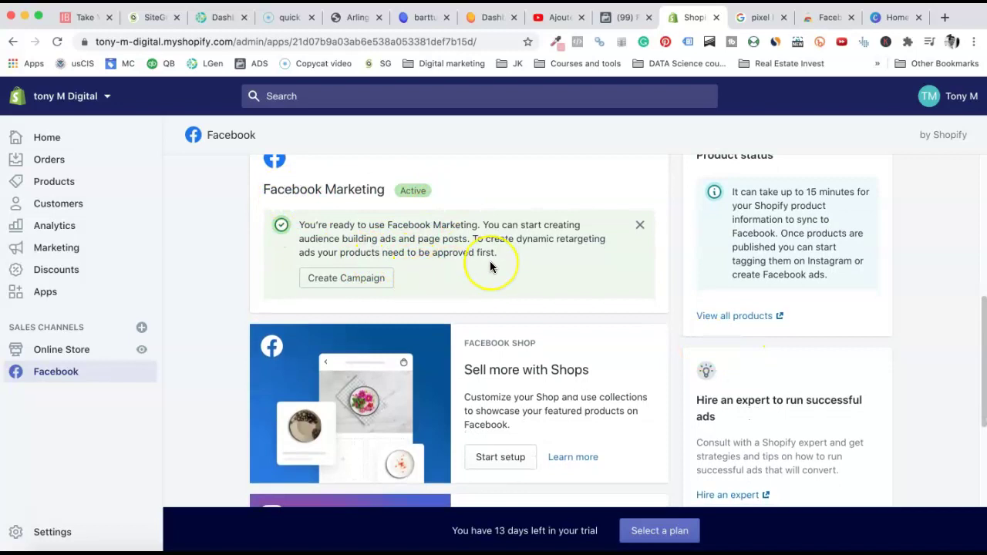
{"action": "scroll", "coordinate": [490, 267], "scroll_direction": "up", "scroll_amount": 1}
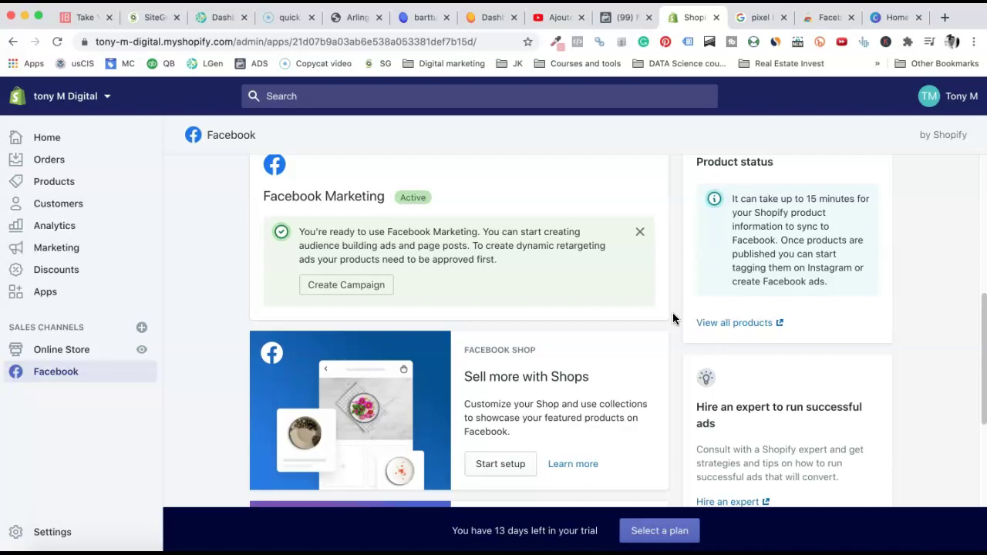
{"action": "scroll", "coordinate": [673, 312], "scroll_direction": "down", "scroll_amount": 3}
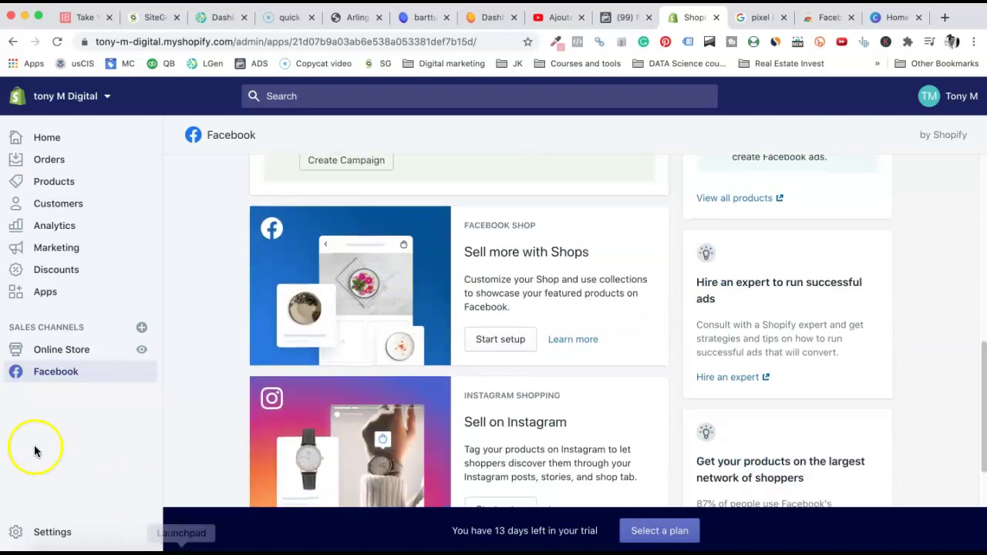